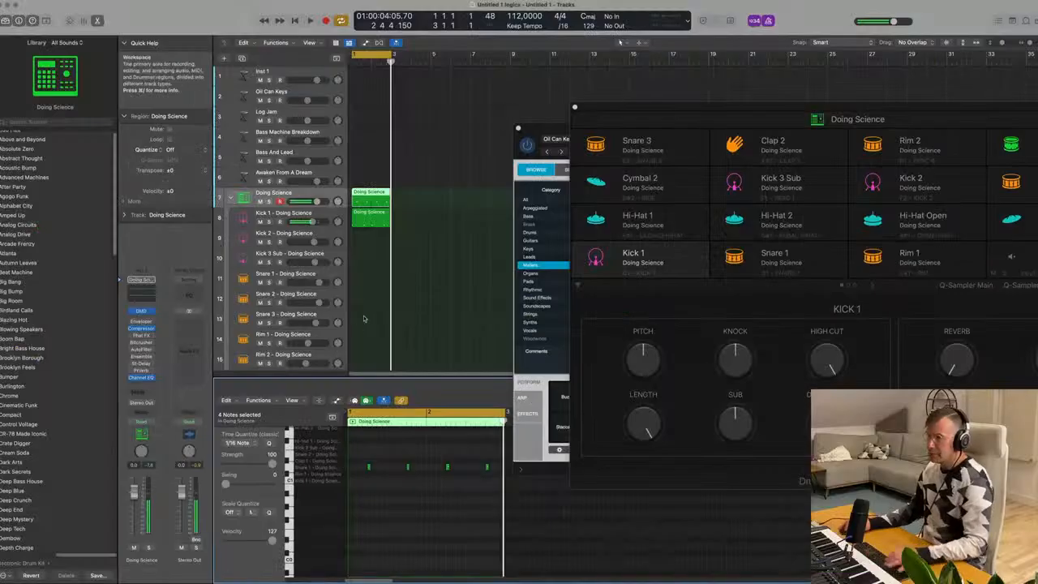
# Move the Doing Science snare region onto the Snare 1 track and transpose all Kick 1 notes down an octave
pyautogui.moveTo(379, 202); pyautogui.dragTo(364, 282)
pyautogui.click(378, 191)
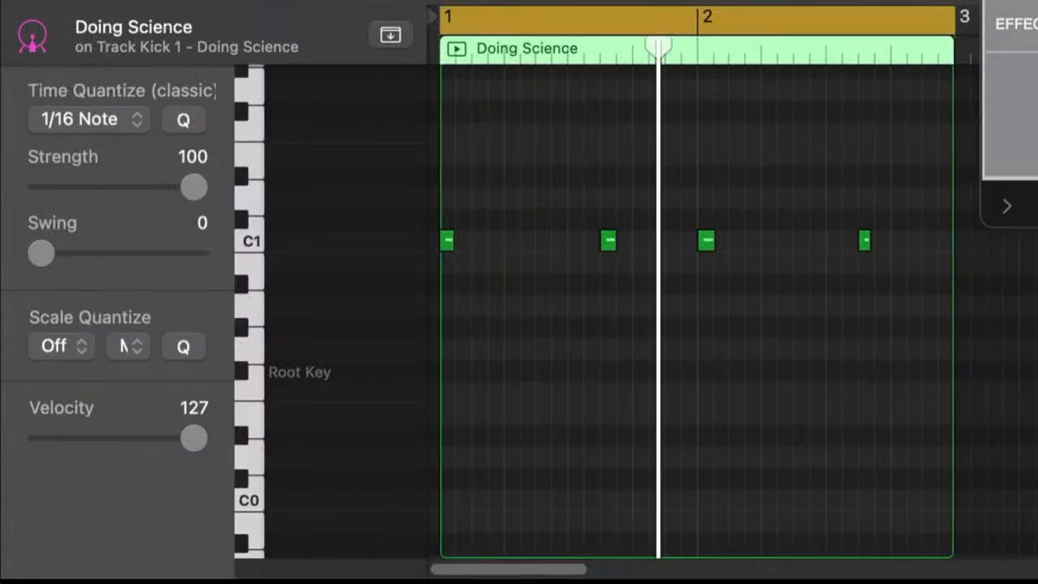
pyautogui.press('super+a')
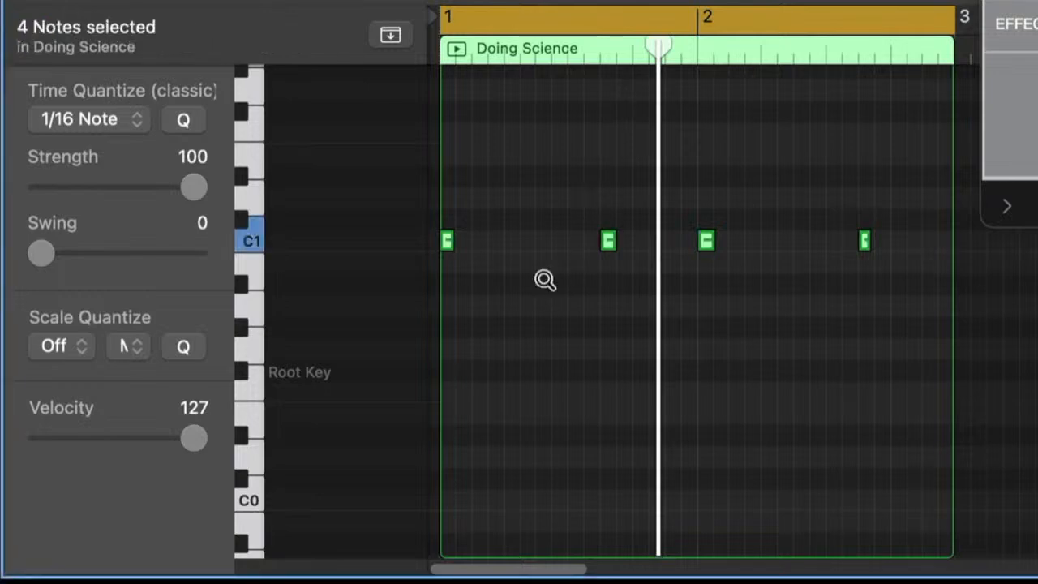
pyautogui.hotkey('shift', 'alt', 'Down')
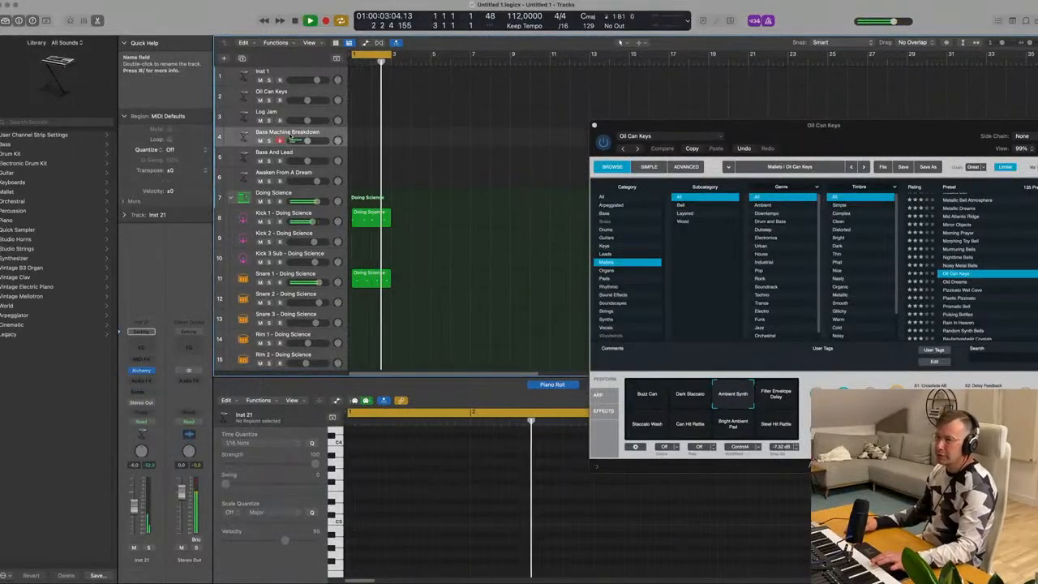
# Select the Bass And Lead track, control its playback and reposition its Alchemy window away from the recorded regions
pyautogui.click(297, 151)
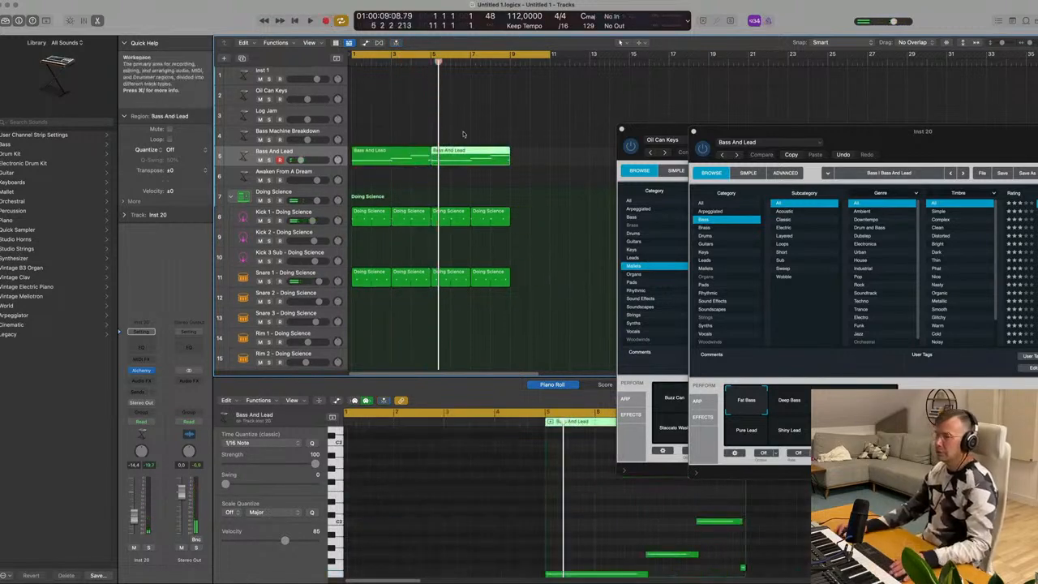
pyautogui.click(464, 139)
pyautogui.press('space')
pyautogui.moveTo(773, 136); pyautogui.dragTo(674, 127)
pyautogui.doubleClick(748, 128)
pyautogui.moveTo(749, 130); pyautogui.dragTo(690, 128)
pyautogui.doubleClick(684, 128)
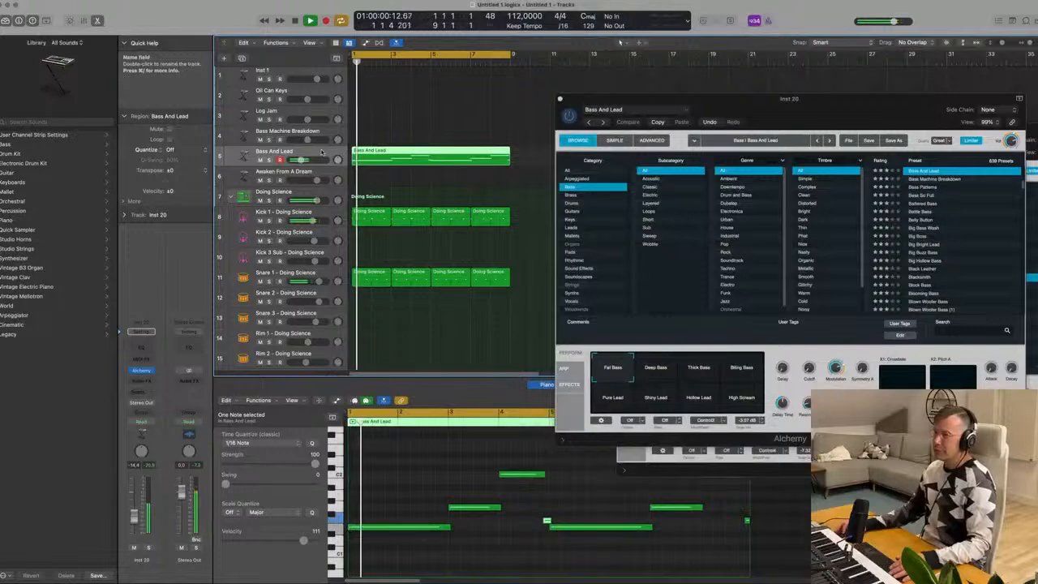
# Insert a Compressor on the Bass And Lead track, side-chained to Kick 1 - Doing Science (Inst 2), and adjust its ratio
pyautogui.click(145, 386)
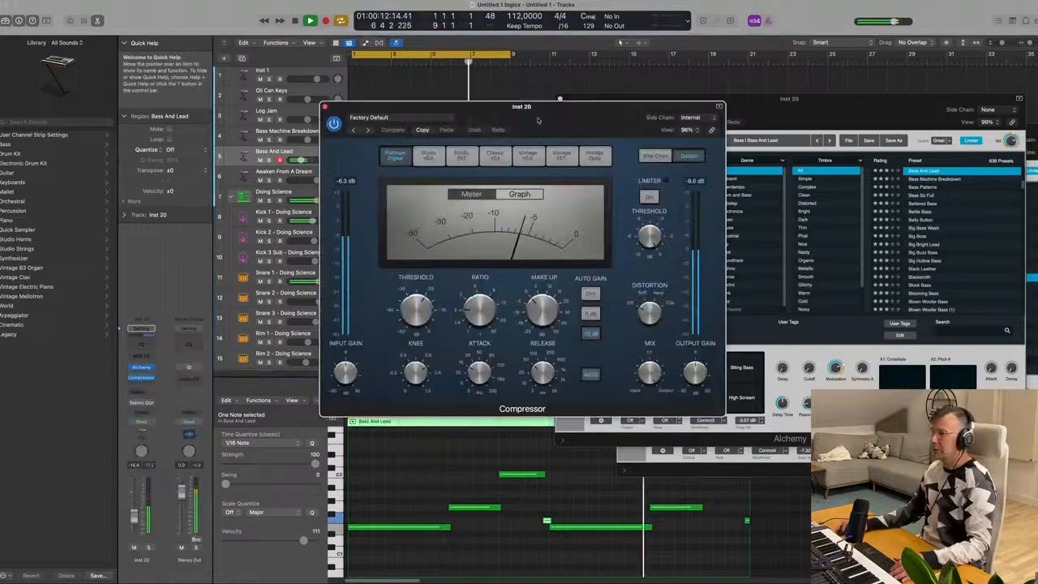
pyautogui.moveTo(574, 107); pyautogui.dragTo(552, 107)
pyautogui.click(672, 119)
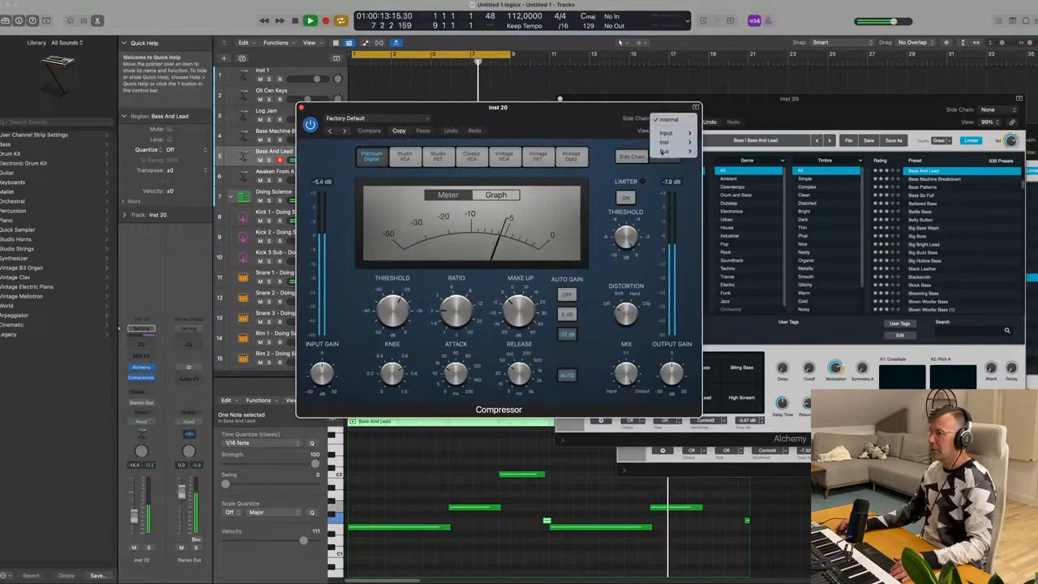
pyautogui.moveTo(678, 144)
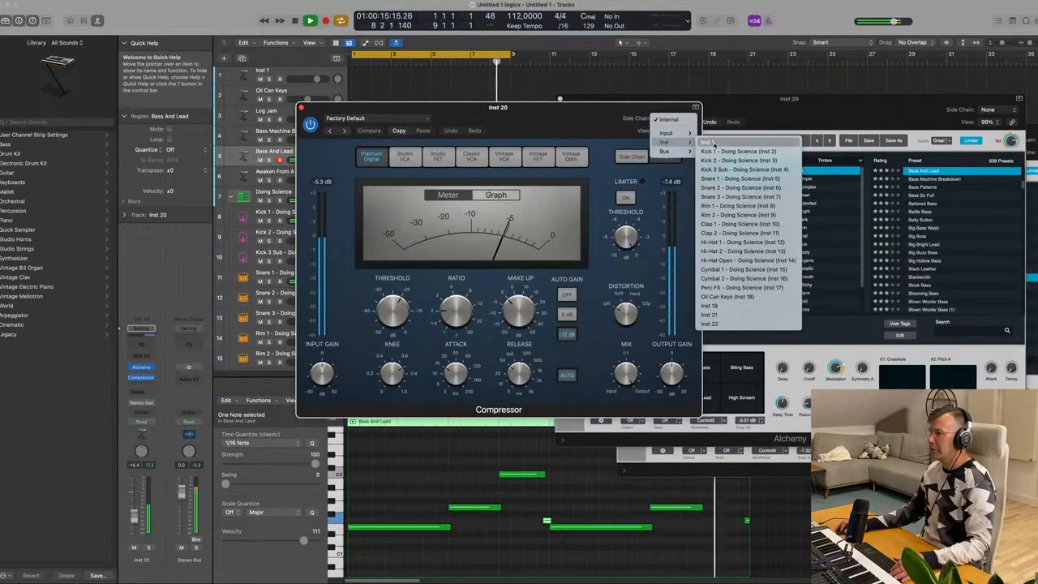
pyautogui.click(718, 152)
pyautogui.moveTo(551, 113); pyautogui.dragTo(575, 141)
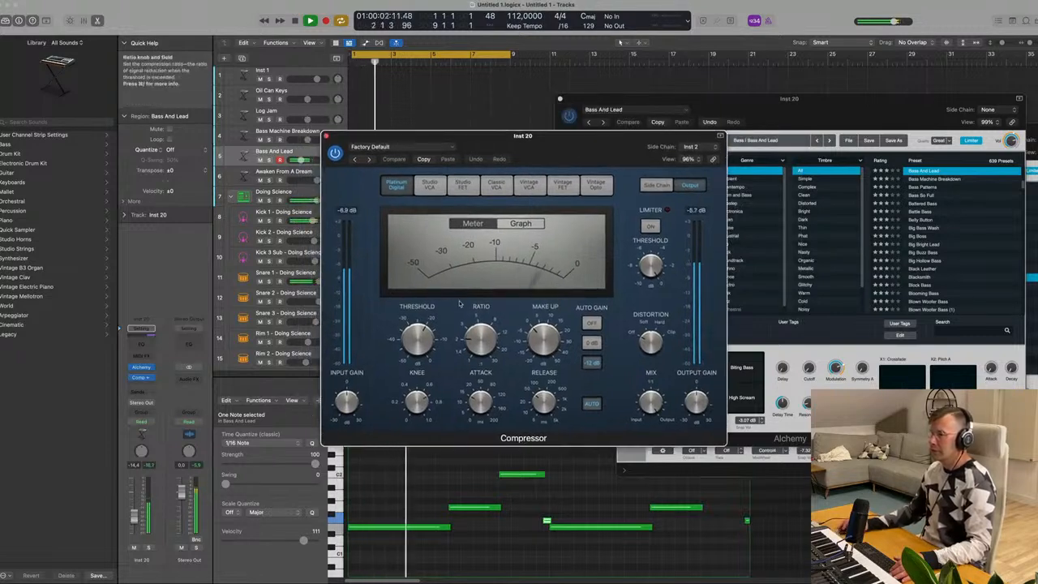
pyautogui.moveTo(480, 334); pyautogui.dragTo(487, 322)
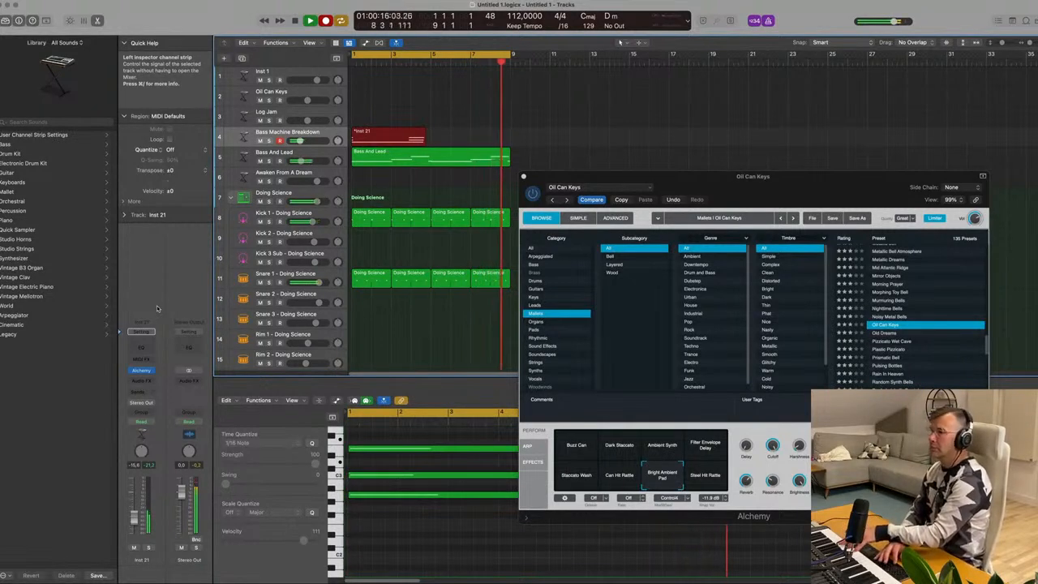
# Stop recording the pad part on the Bass Machine Breakdown track
pyautogui.press('space')
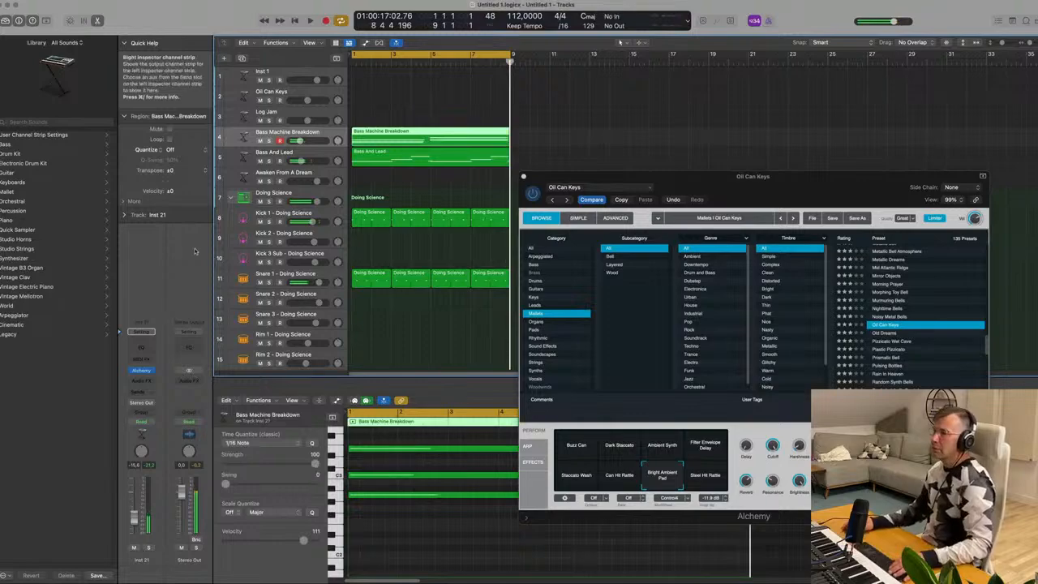
pyautogui.press('e')
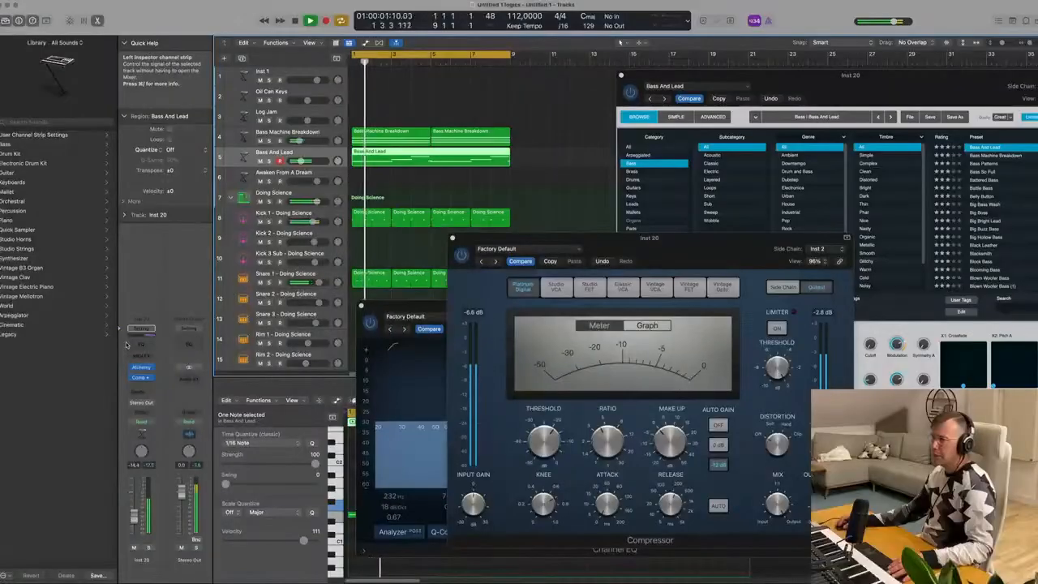
# Add a Channel EQ to the Bass And Lead track, adjust the high-cut slope and pull its cutoff down to the low mids
pyautogui.click(130, 345)
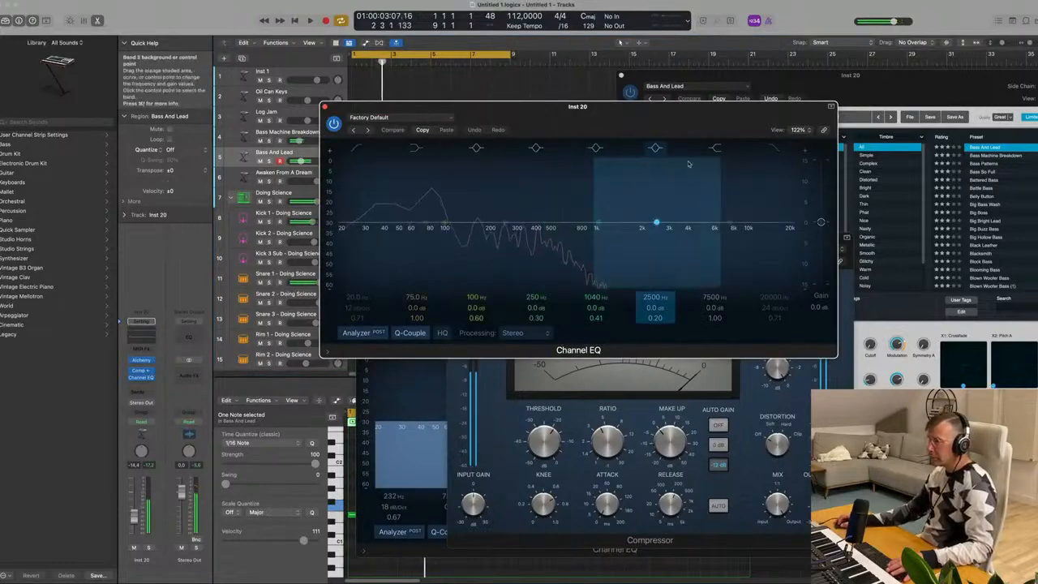
pyautogui.moveTo(774, 307); pyautogui.dragTo(774, 312)
pyautogui.moveTo(771, 235); pyautogui.dragTo(544, 232)
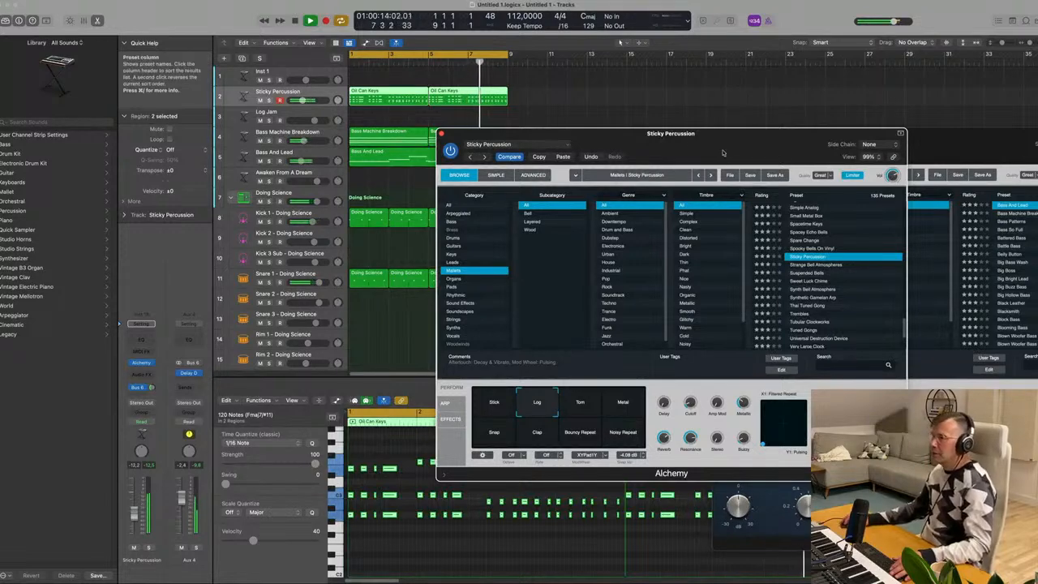
# Close the Sticky Percussion instrument window, copy the first Oil Can Keys region onto the Awaken From A Dream track and stop playback
pyautogui.moveTo(728, 147); pyautogui.dragTo(732, 146)
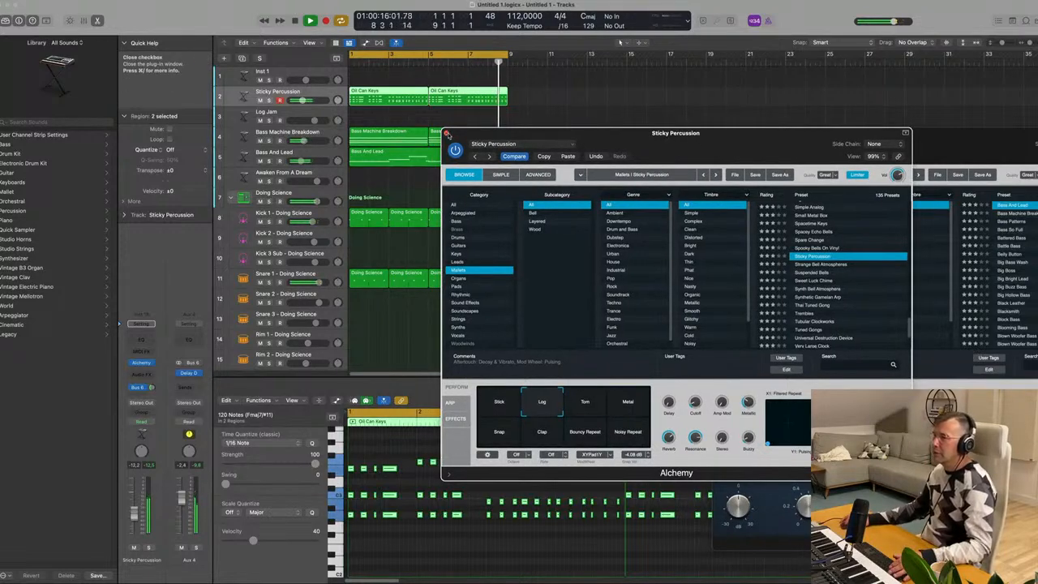
pyautogui.click(446, 132)
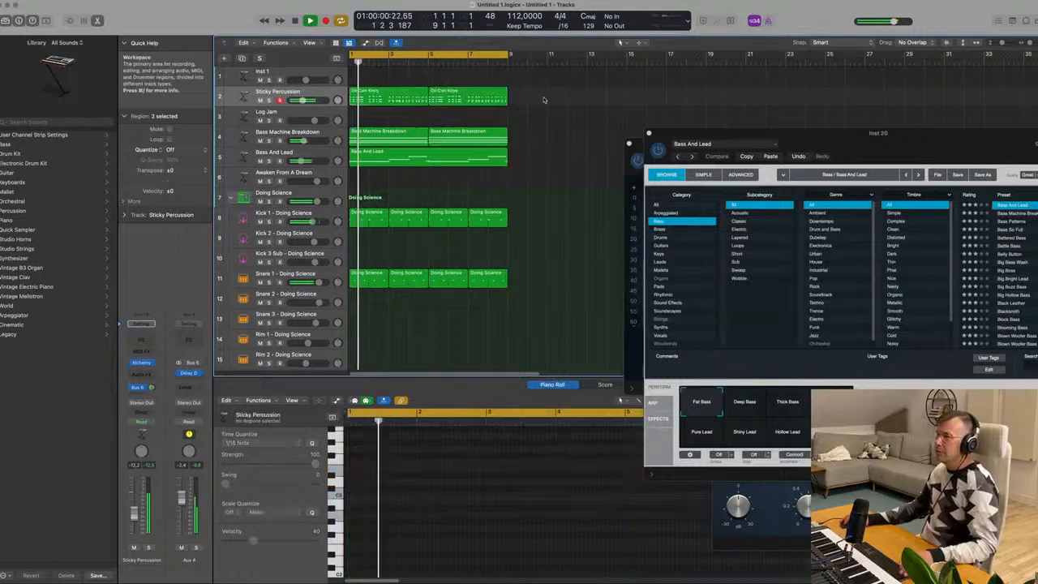
pyautogui.moveTo(374, 97); pyautogui.dragTo(375, 183)
pyautogui.press('space')
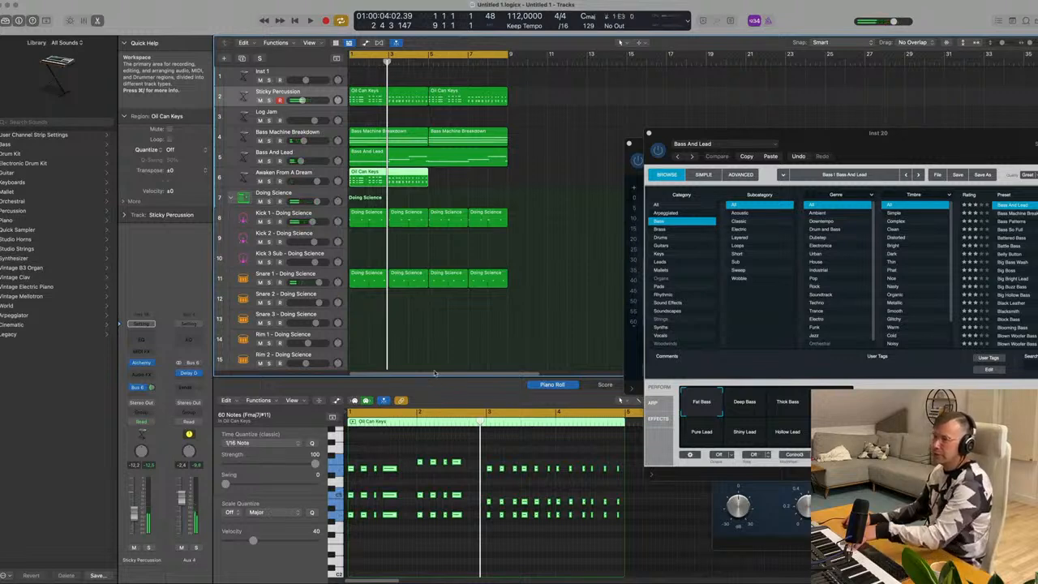
# Play back the two regions on the Awaken From A Dream track, soloing the track briefly to check its sound
pyautogui.click(335, 178)
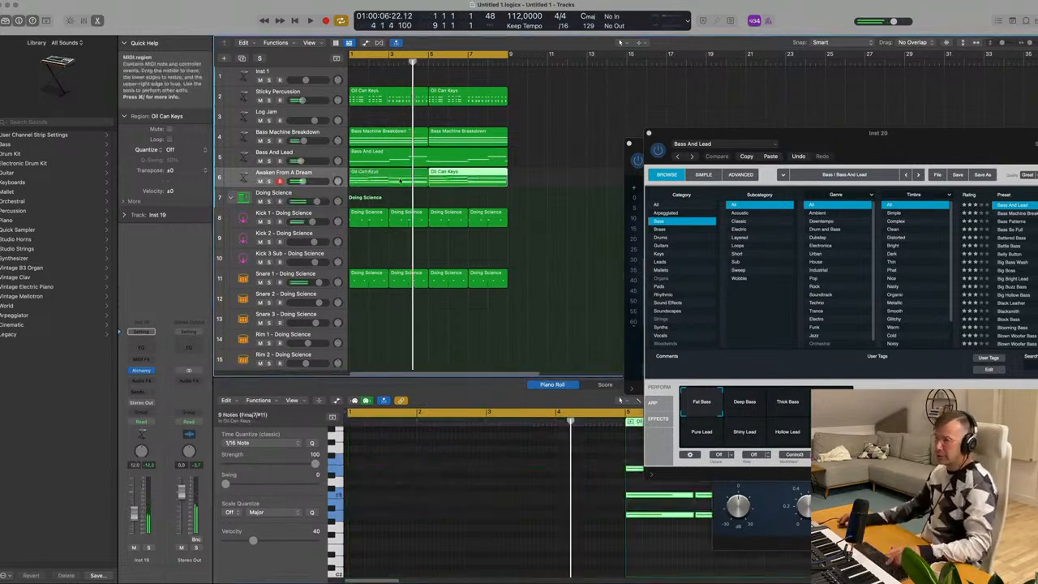
pyautogui.press('space')
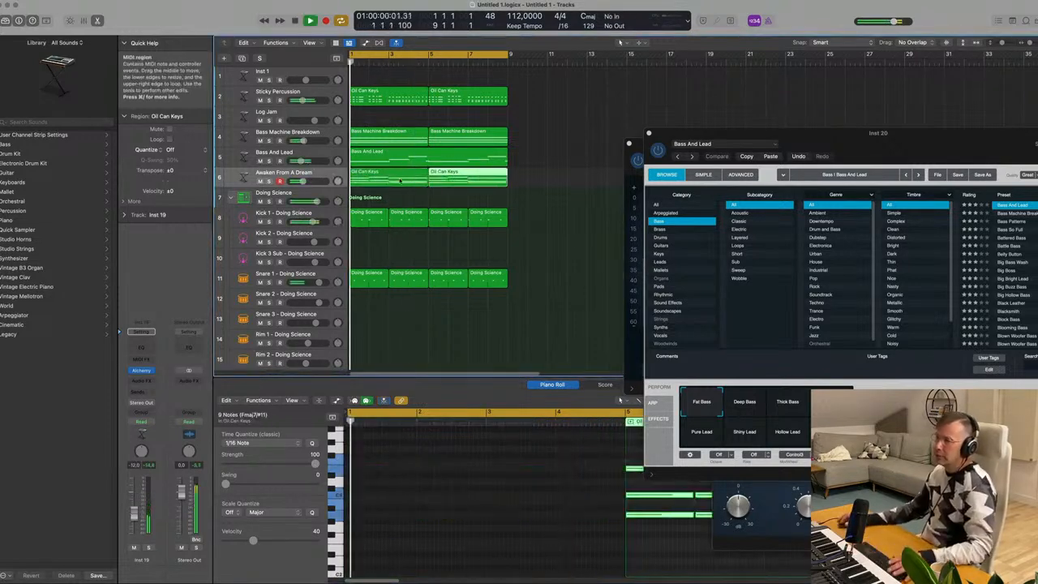
pyautogui.click(311, 174)
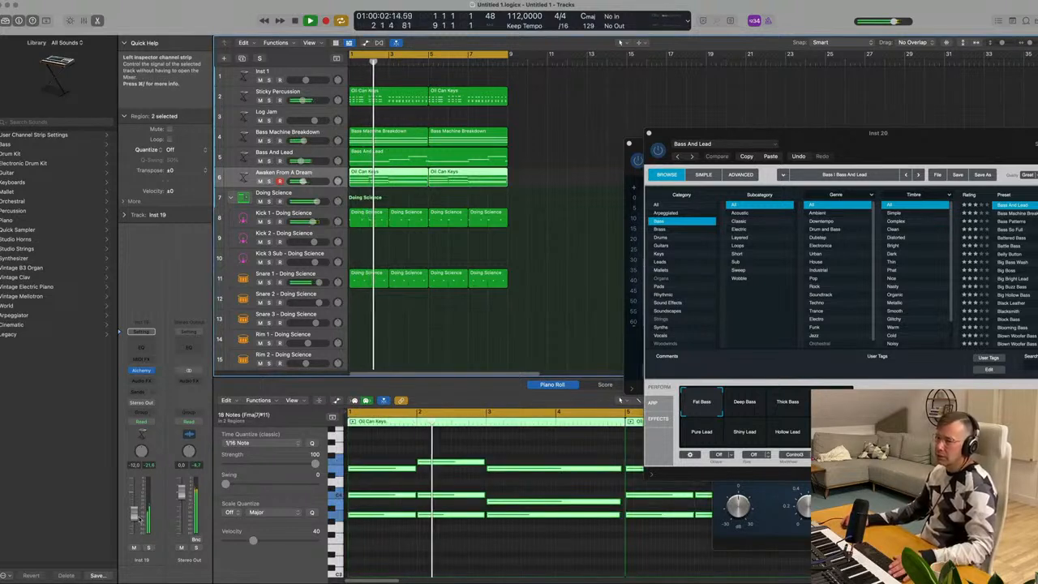
pyautogui.click(148, 548)
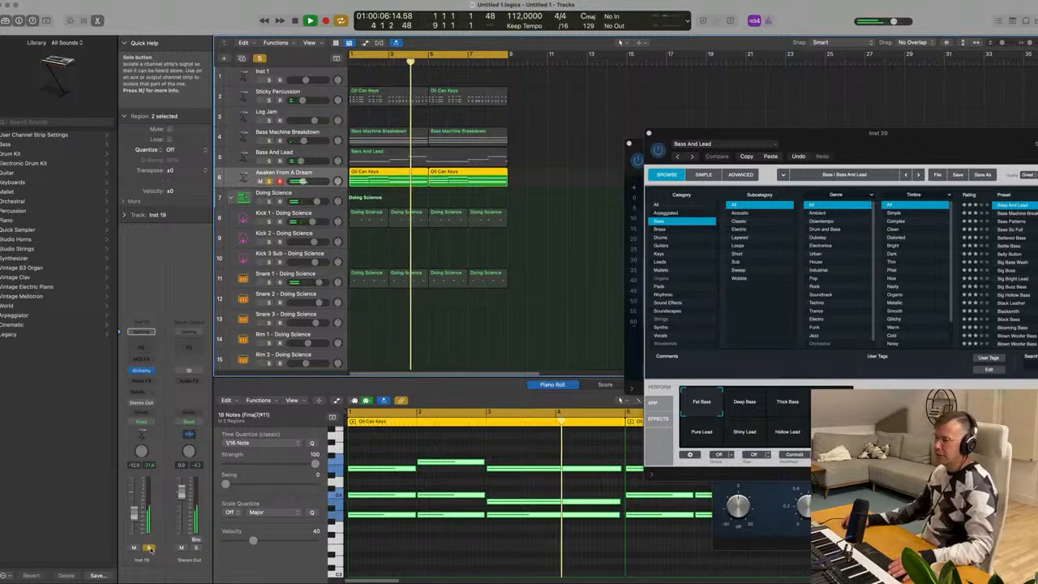
pyautogui.click(148, 549)
pyautogui.press('Return')
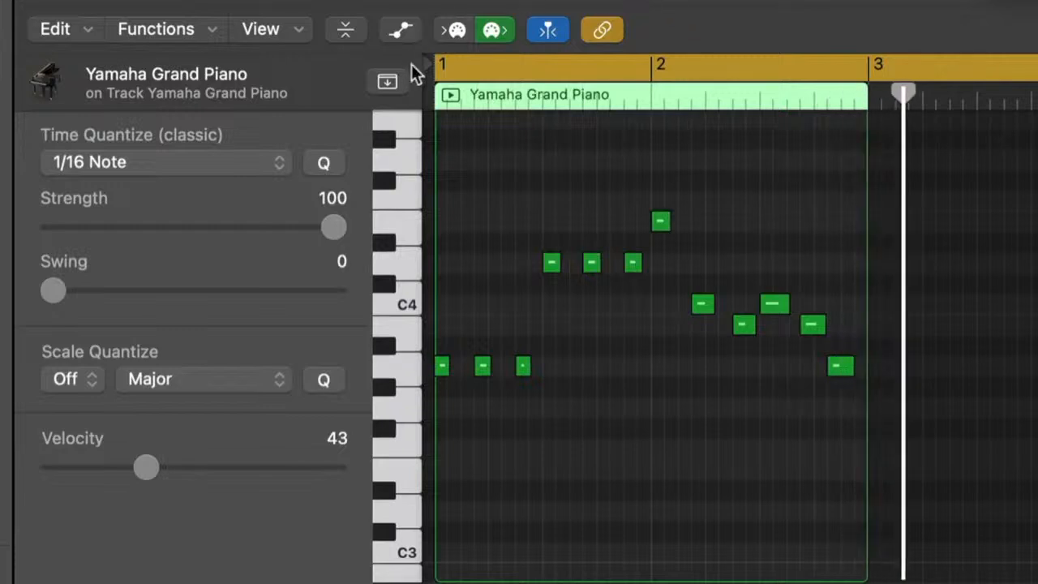
# Show the Note Velocity lane for the Yamaha Grand Piano region and raise the velocity of the third note
pyautogui.click(342, 30)
pyautogui.click(341, 30)
pyautogui.click(396, 34)
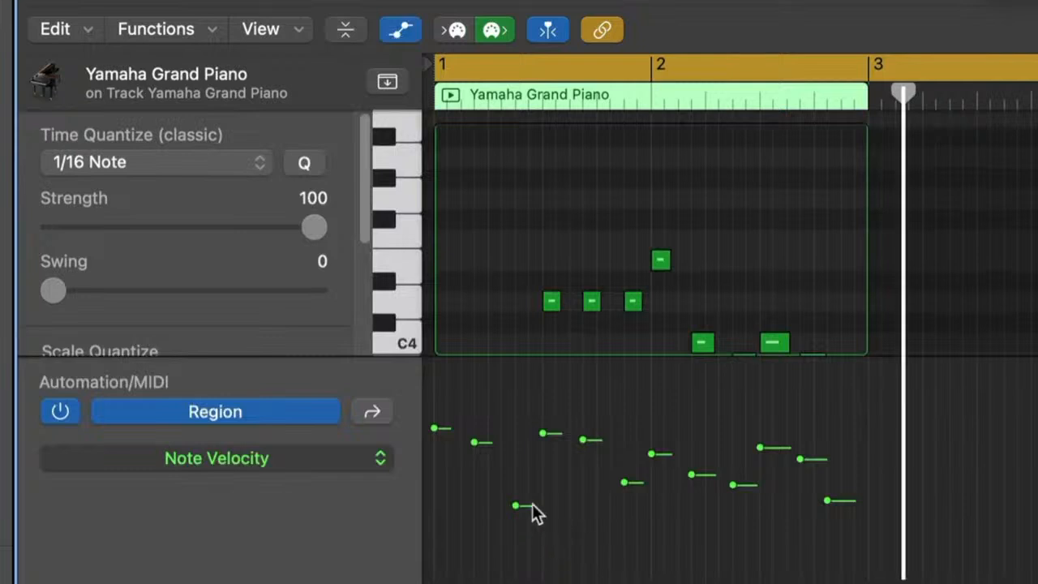
pyautogui.moveTo(518, 505); pyautogui.dragTo(518, 437)
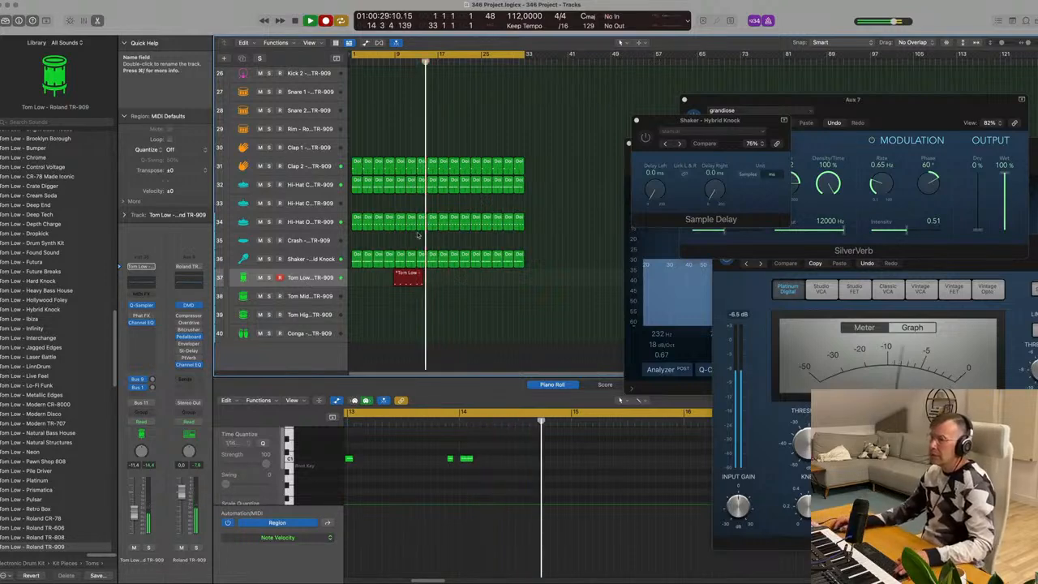
# Stop recording, split the Tom Low region at bar 11 including crossing notes, and move the four-bar part to bar 1
pyautogui.press('space')
pyautogui.doubleClick(405, 278)
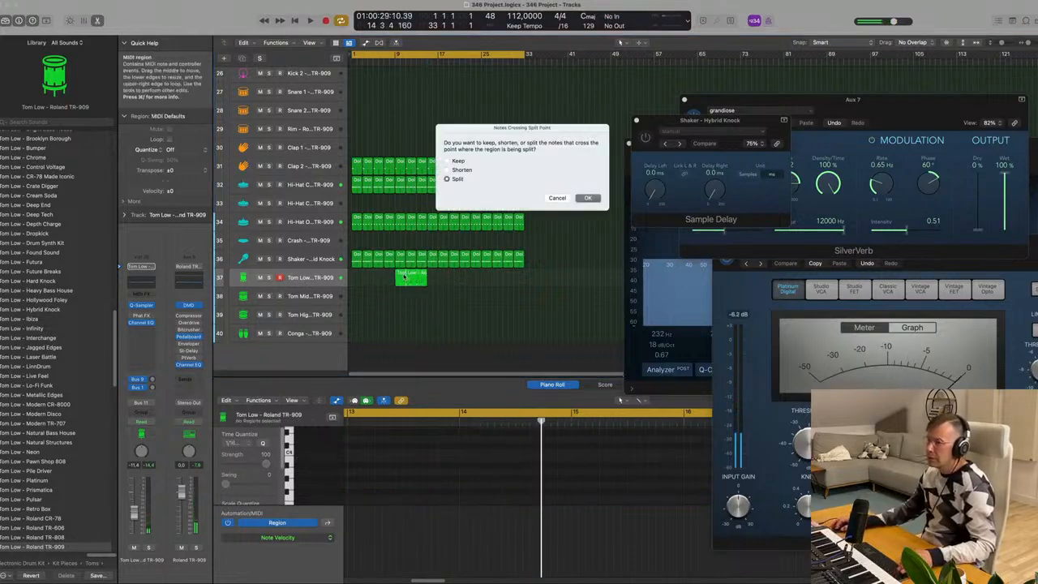
pyautogui.click(589, 198)
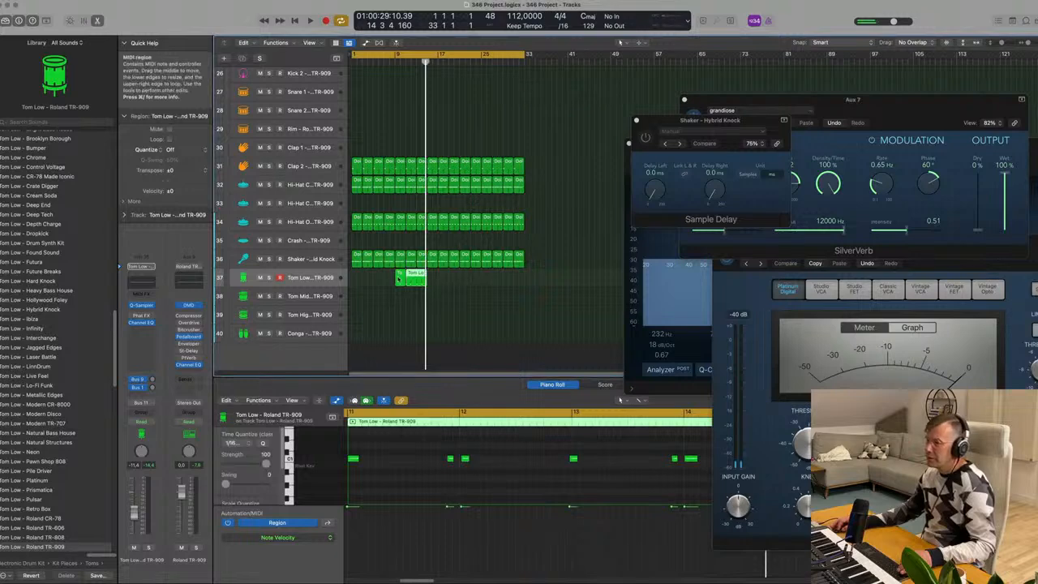
pyautogui.moveTo(405, 278); pyautogui.dragTo(351, 277)
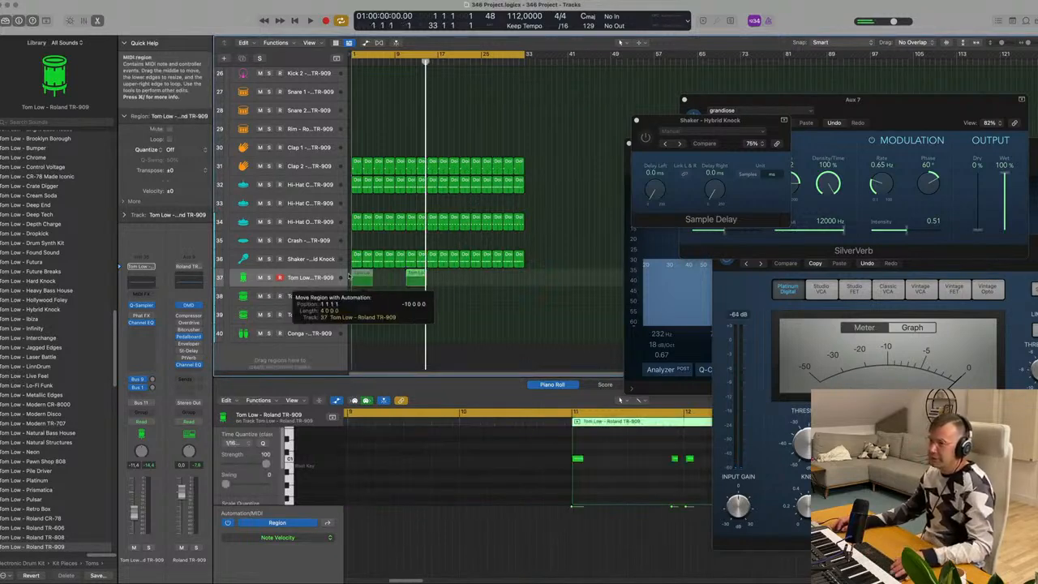
pyautogui.moveTo(379, 312); pyautogui.dragTo(379, 311)
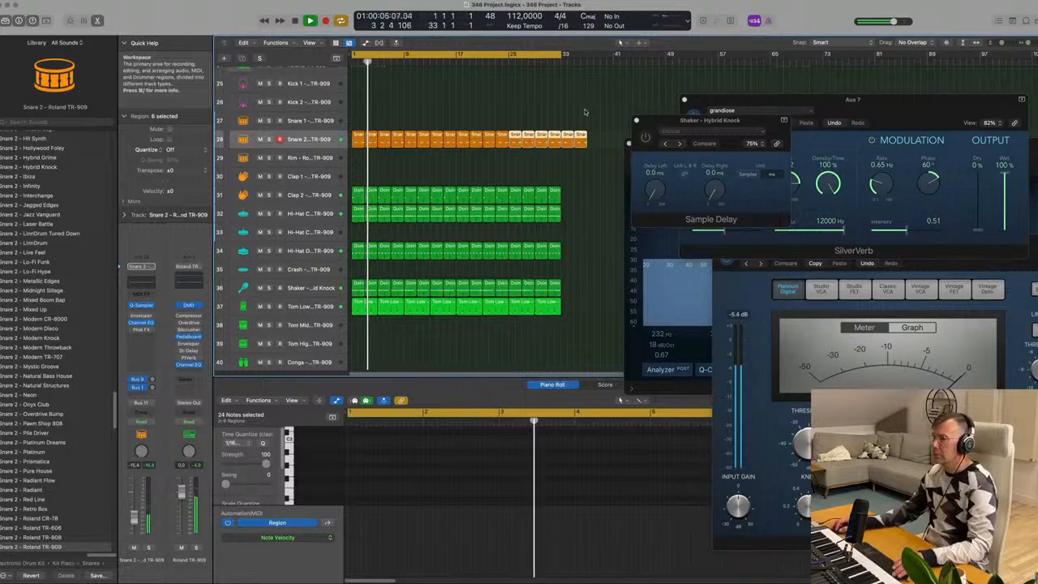
# Delete the two surplus Snare 2 regions that extend past the end of the cycle range at bar 33
pyautogui.moveTo(587, 120); pyautogui.dragTo(570, 154)
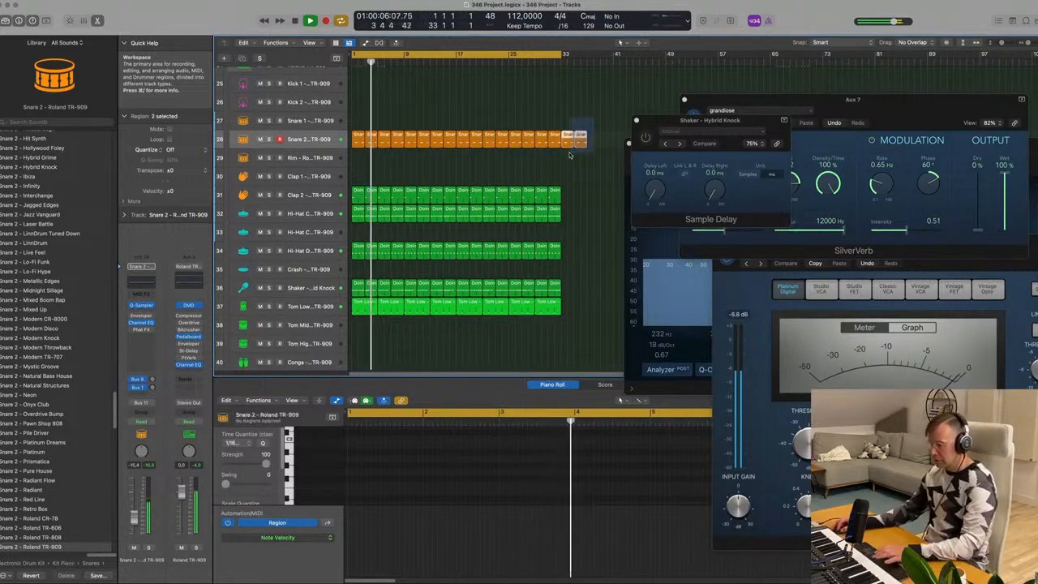
pyautogui.press('Delete')
pyautogui.press('Return')
# Change the Snare 2 track's patch to Snare 2 - Radiant Flow
pyautogui.click(310, 140)
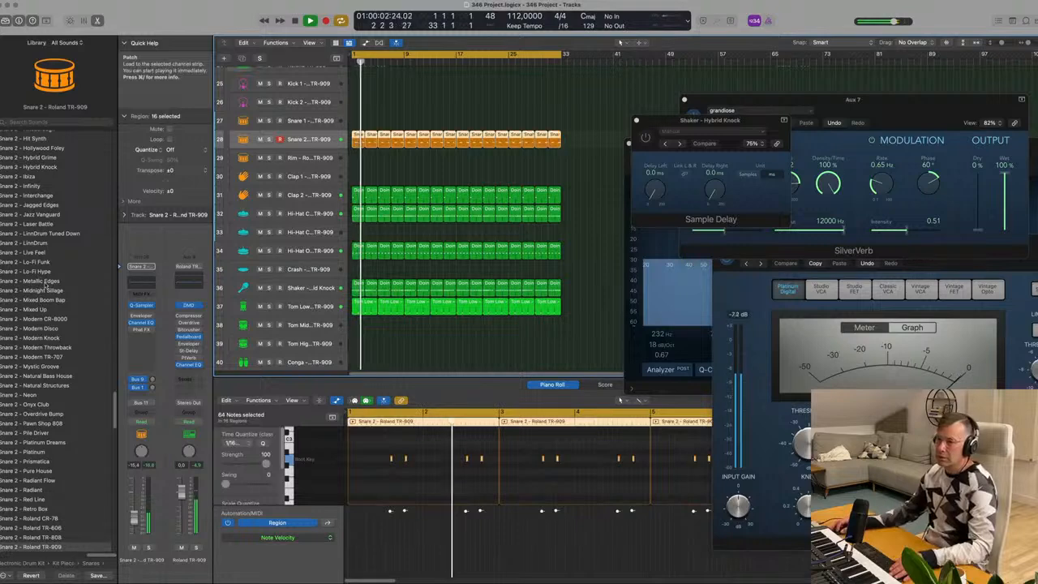
pyautogui.scroll(-5, 46, 285)
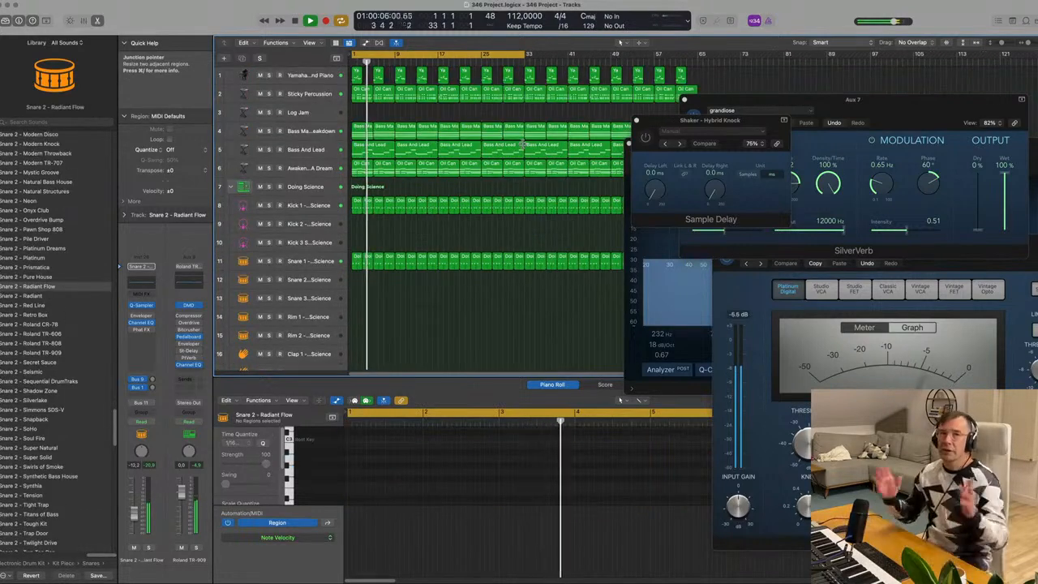